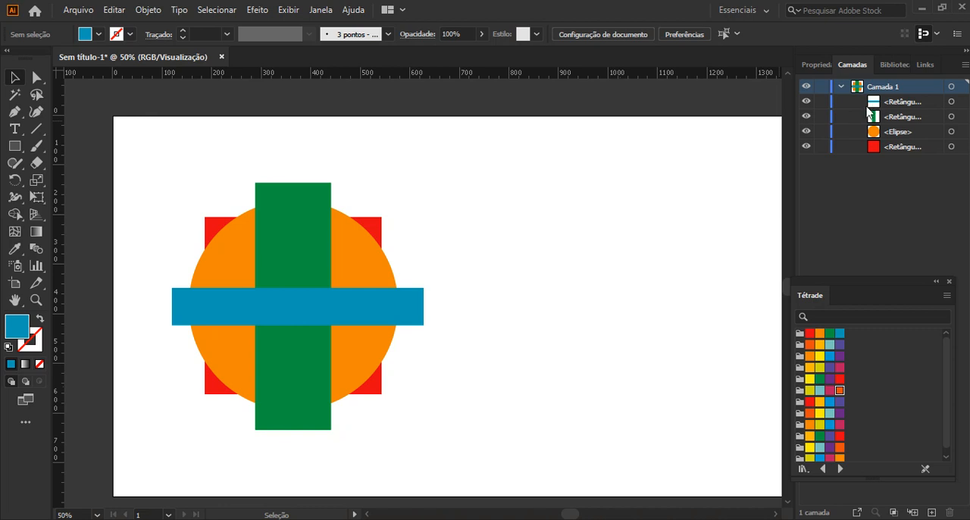
Collapse Camada 1 in the layer list and expand it again to view its objects.
{"action": "left_click", "coordinate": [873, 108]}
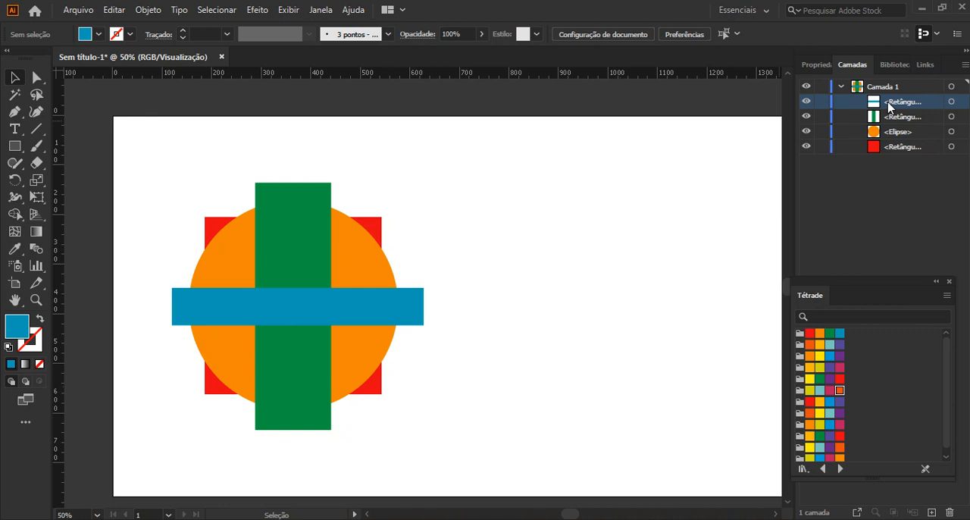
{"action": "left_click", "coordinate": [841, 87]}
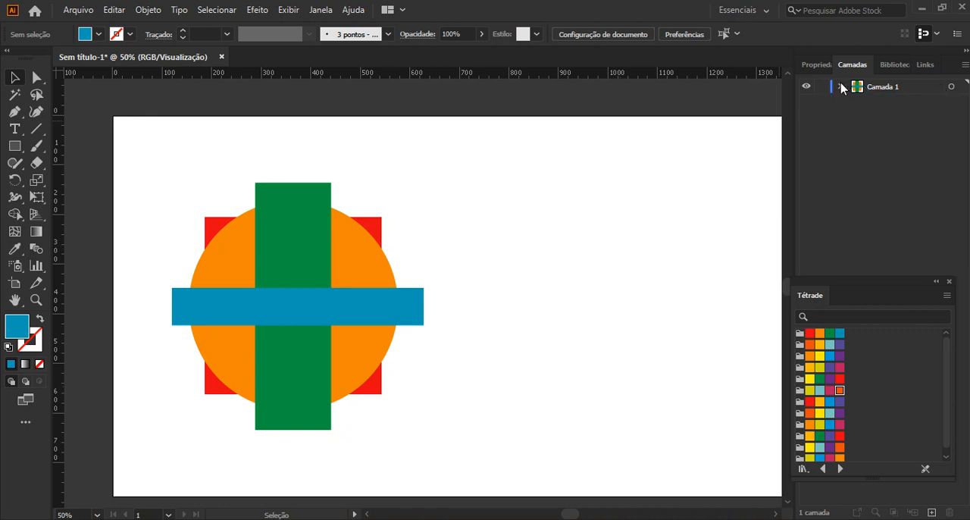
{"action": "left_click", "coordinate": [841, 87]}
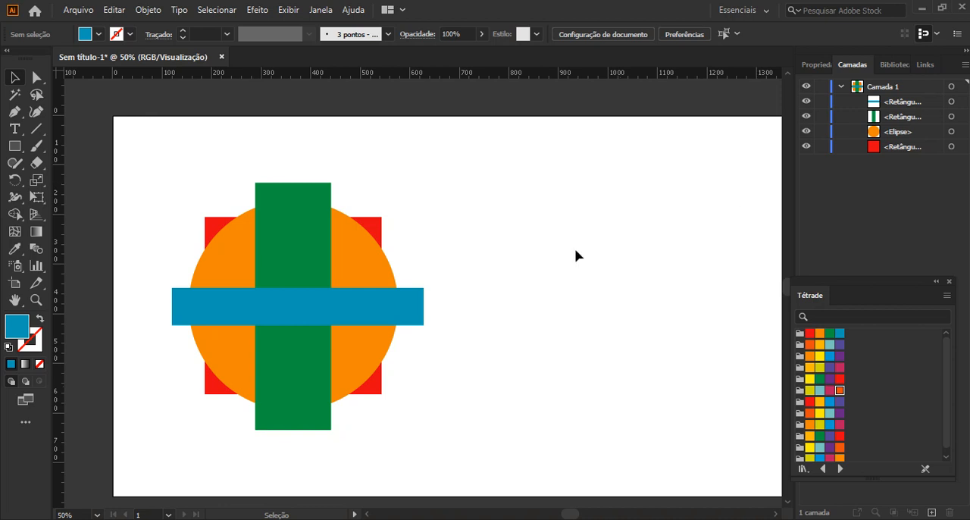
Try deleting the orange ellipse from the artboard and undo the deletion.
{"action": "left_click", "coordinate": [310, 282]}
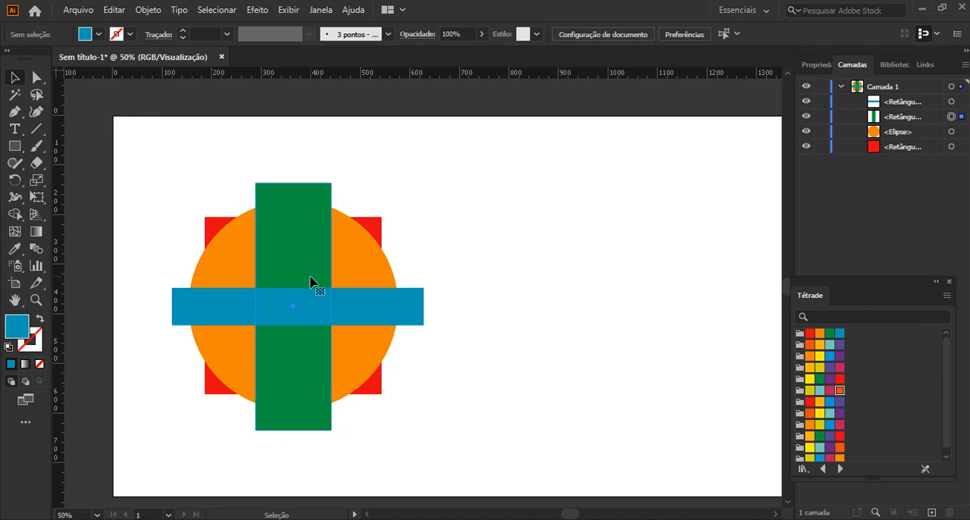
{"action": "left_click", "coordinate": [311, 282]}
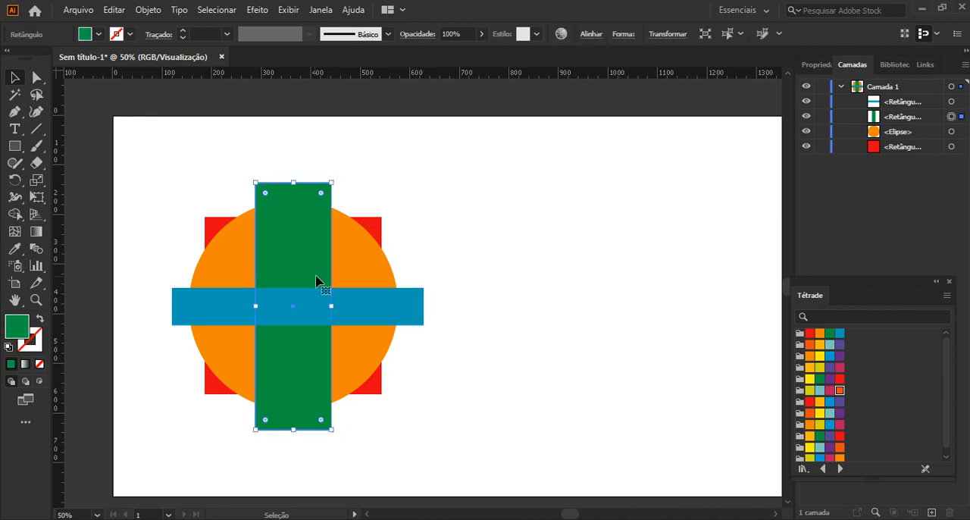
{"action": "left_click", "coordinate": [361, 242]}
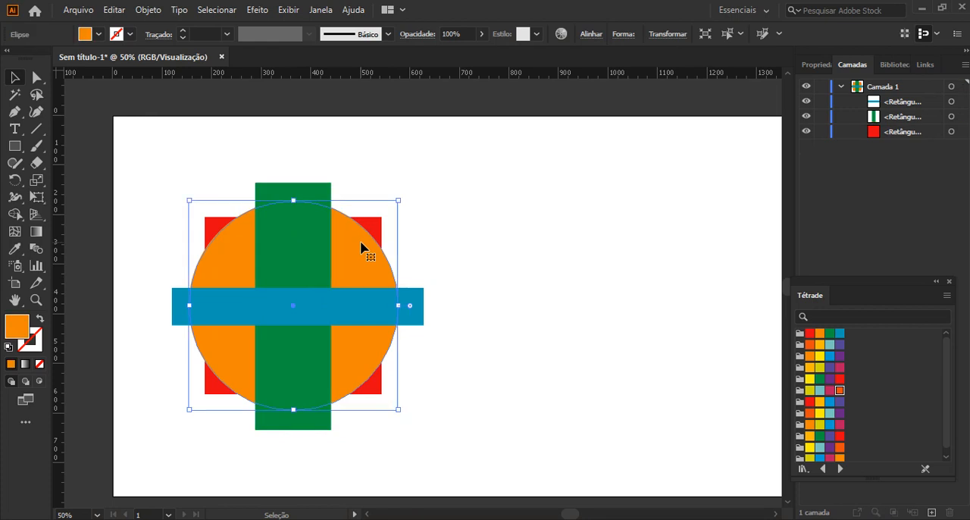
{"action": "key", "text": "Delete"}
{"action": "key", "text": "ctrl+z"}
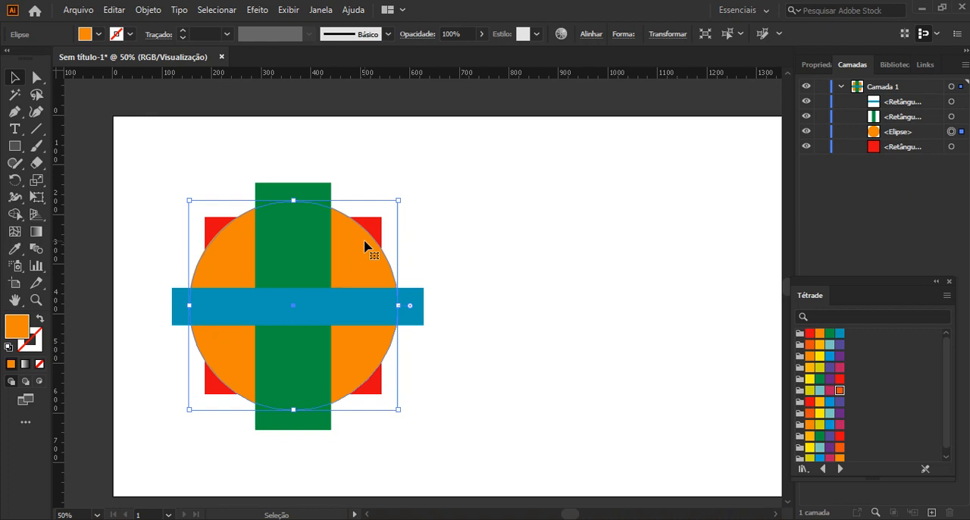
Widen the horizontal blue rectangle and move it about 75 px left and 2 px up.
{"action": "left_click", "coordinate": [383, 311]}
{"action": "mouse_move", "coordinate": [424, 306]}
{"action": "left_mouse_down"}
{"action": "mouse_move", "coordinate": [502, 305]}
{"action": "mouse_move", "coordinate": [410, 308]}
{"action": "left_mouse_up"}
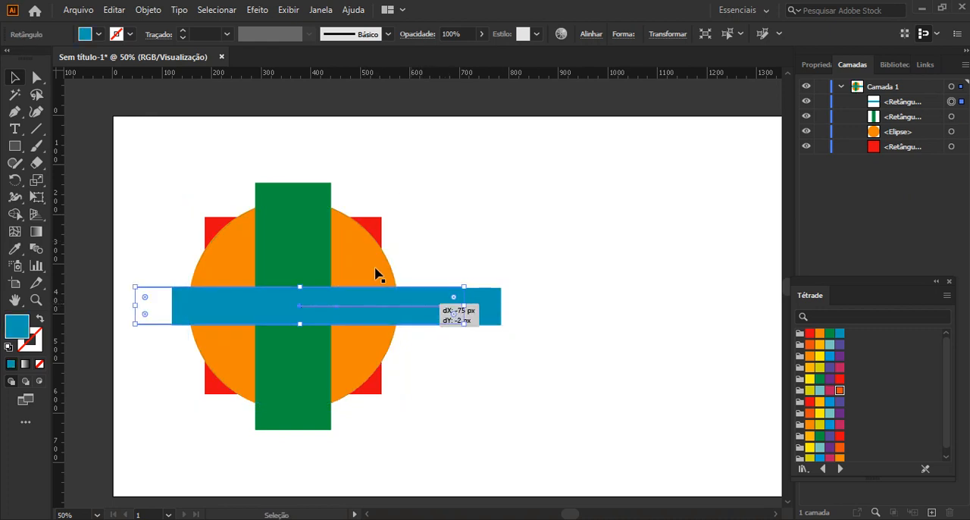
{"action": "left_click_drag", "start_coordinate": [375, 274], "coordinate": [375, 275]}
Select the orange ellipse behind the bars, delete it, and undo the deletion.
{"action": "left_click", "coordinate": [359, 255]}
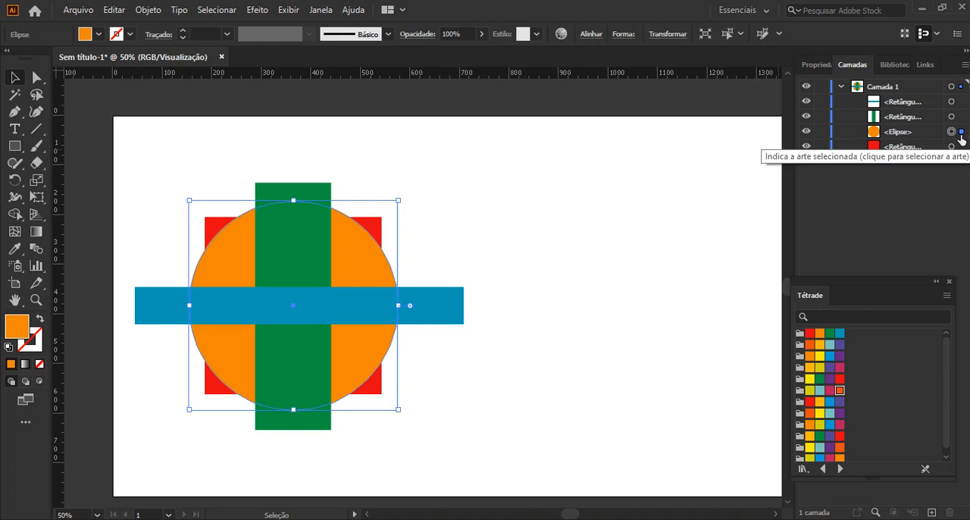
{"action": "key", "text": "Delete"}
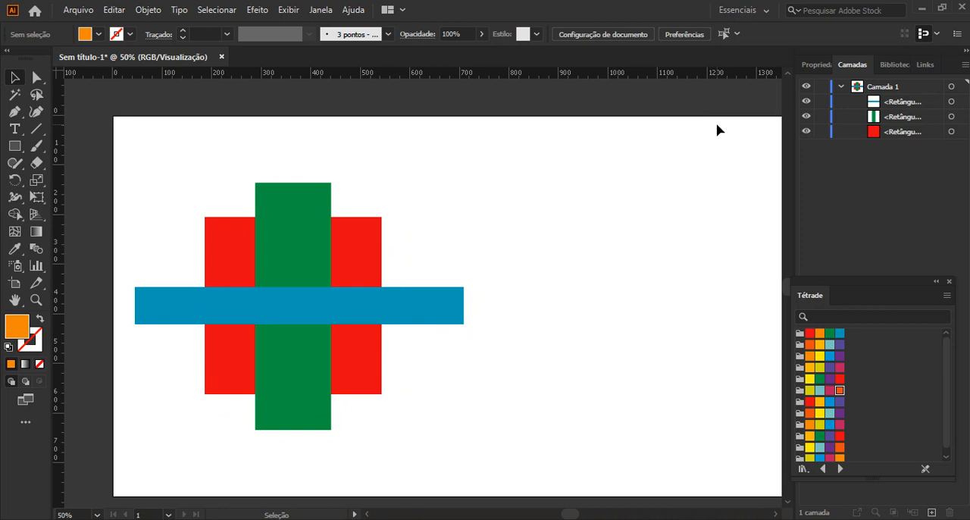
{"action": "key", "text": "ctrl+z"}
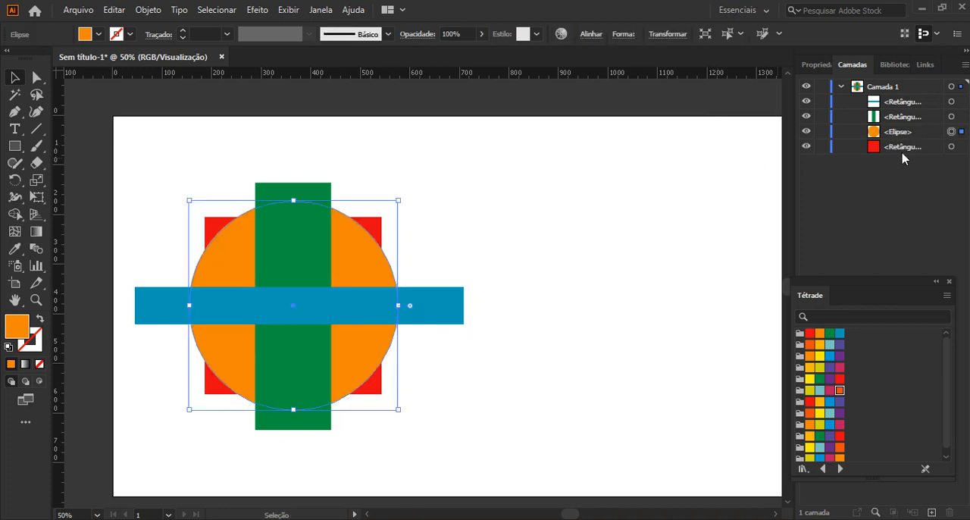
Highlight the blue rectangle's entry in the layer list with the ellipse still selected, try a deletion, and undo it.
{"action": "left_click", "coordinate": [900, 105]}
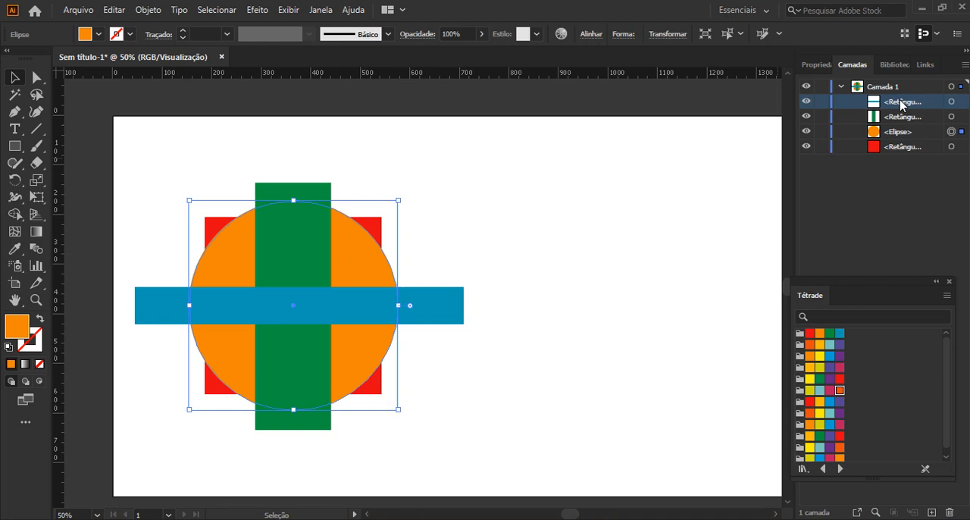
{"action": "key", "text": "Delete"}
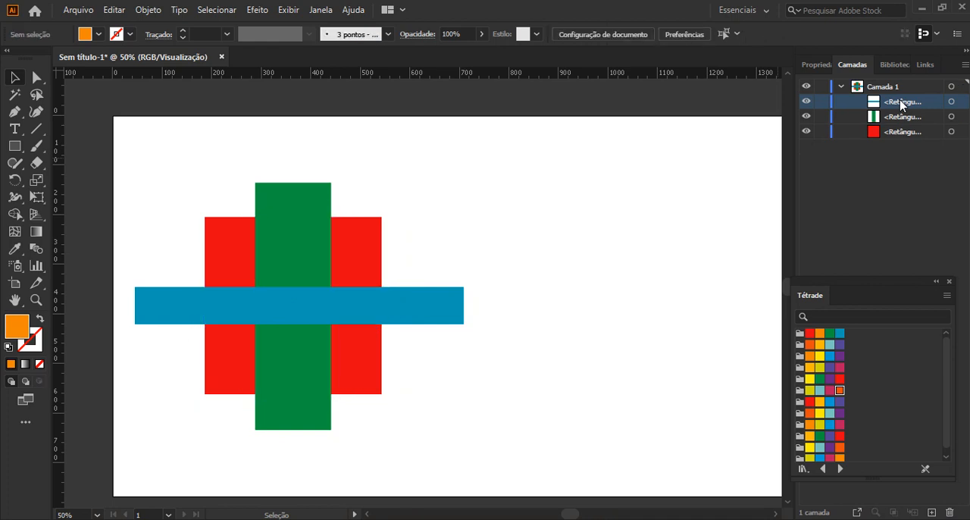
{"action": "key", "text": "ctrl+z"}
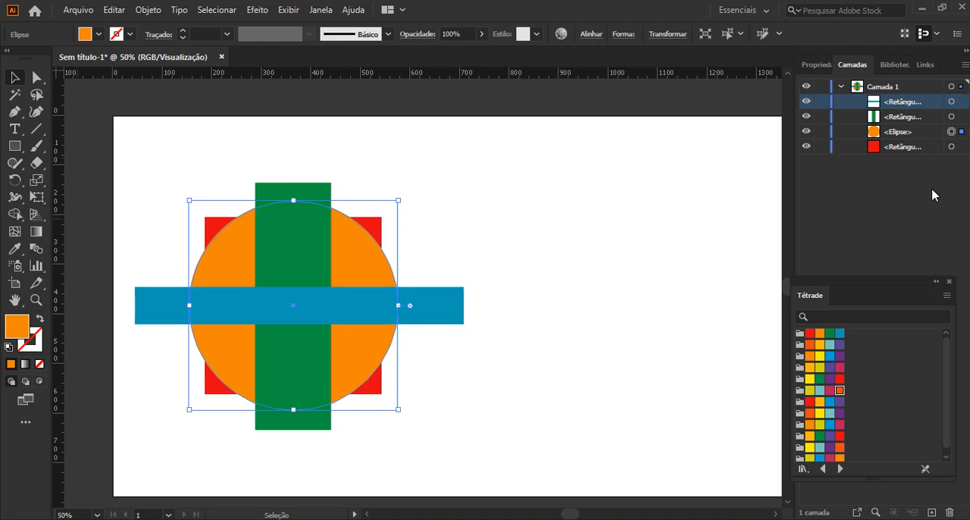
Select the blue and green rectangles together through the layer list, try deleting both, undo it, and deselect them.
{"action": "left_click", "coordinate": [961, 104]}
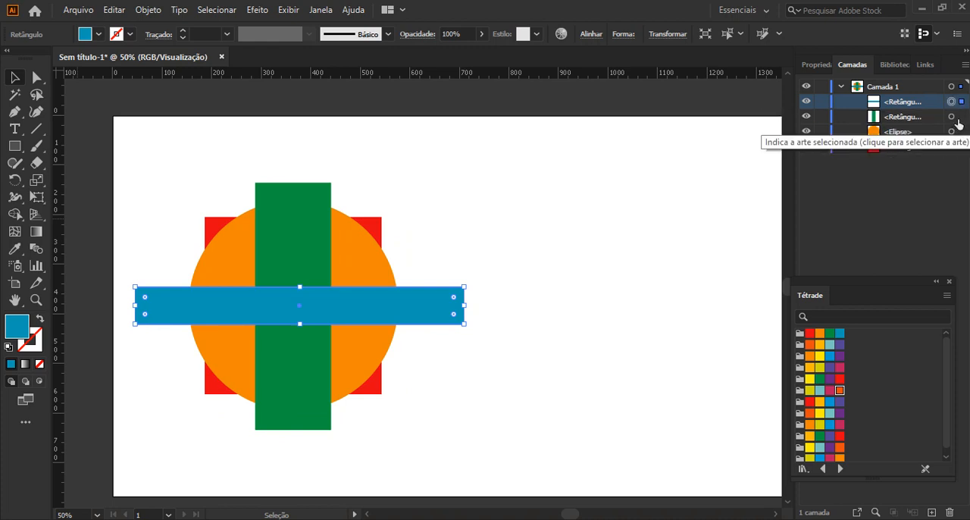
{"action": "left_click", "coordinate": [960, 117], "text": "shift"}
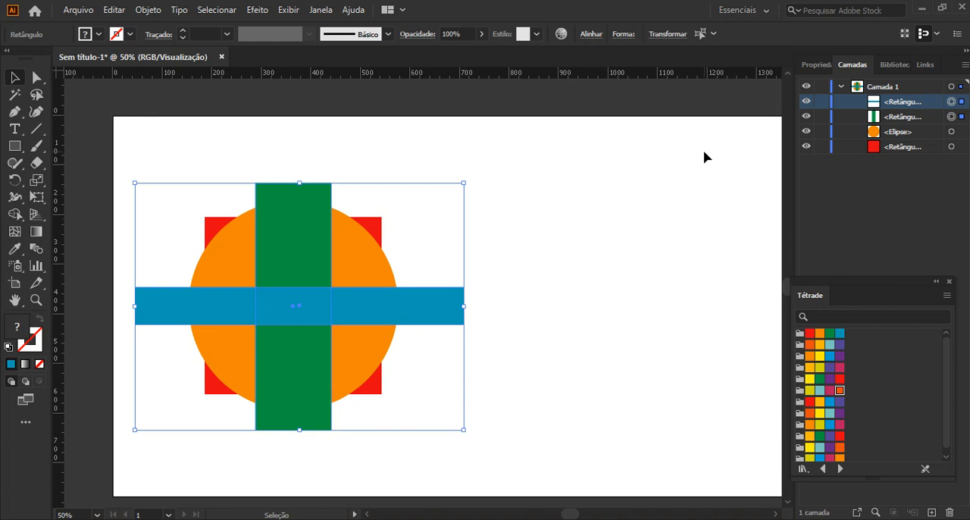
{"action": "key", "text": "Delete"}
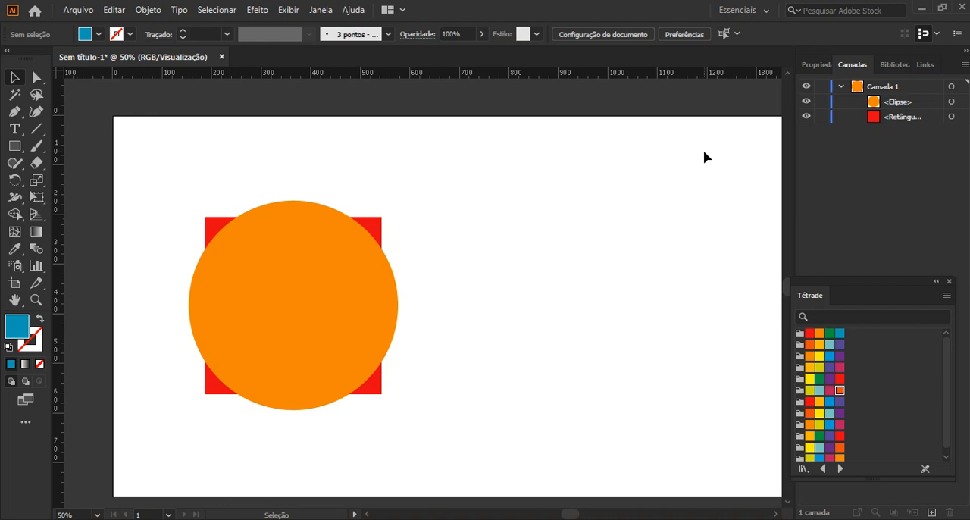
{"action": "key", "text": "ctrl+z"}
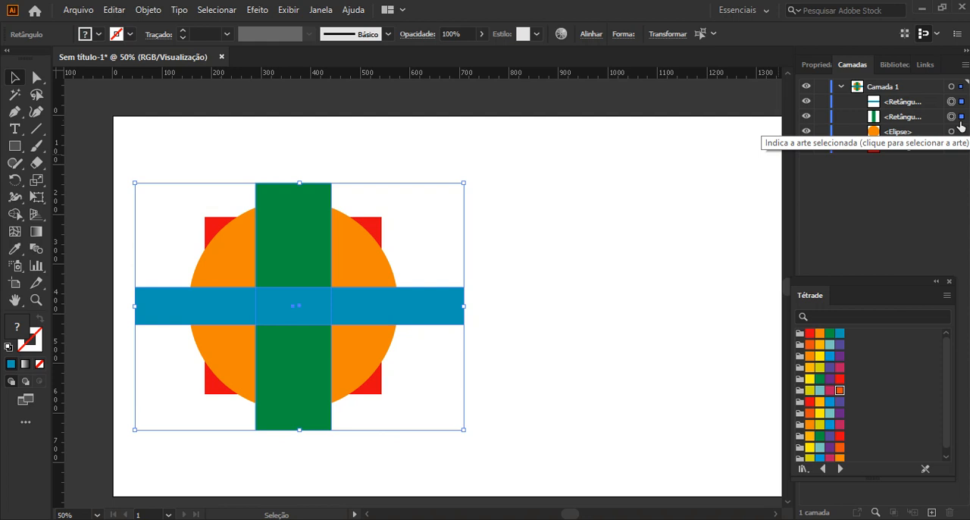
{"action": "left_click", "coordinate": [557, 255]}
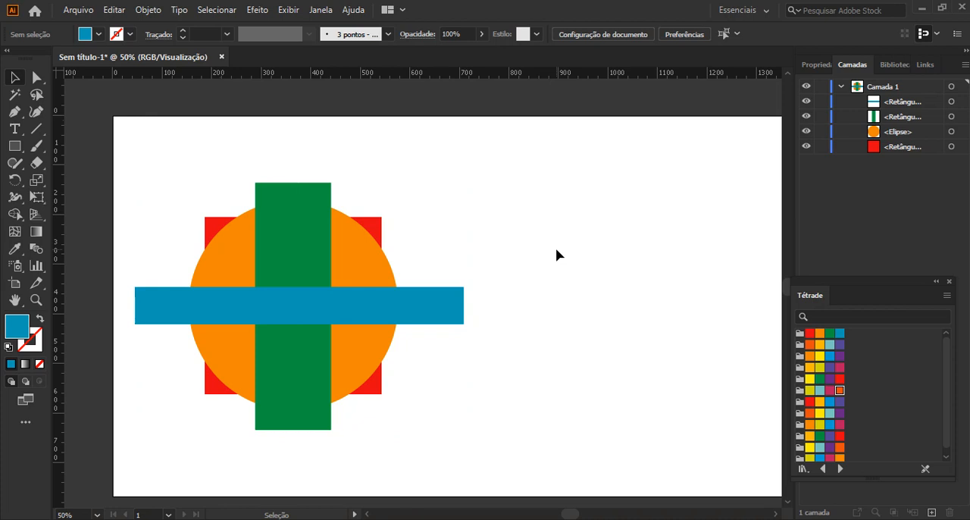
Look at the Organizar stacking options available for the blue rectangle without applying any.
{"action": "left_click", "coordinate": [296, 307]}
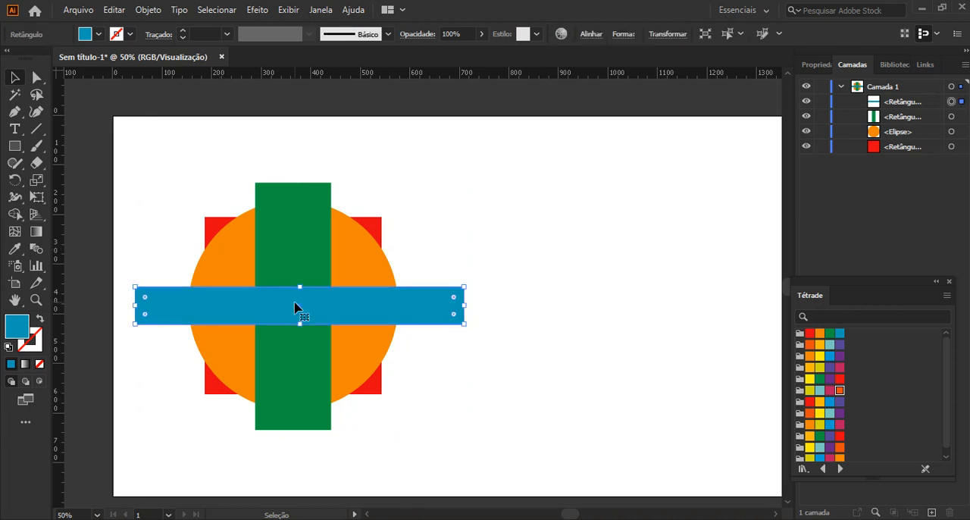
{"action": "right_click", "coordinate": [295, 303]}
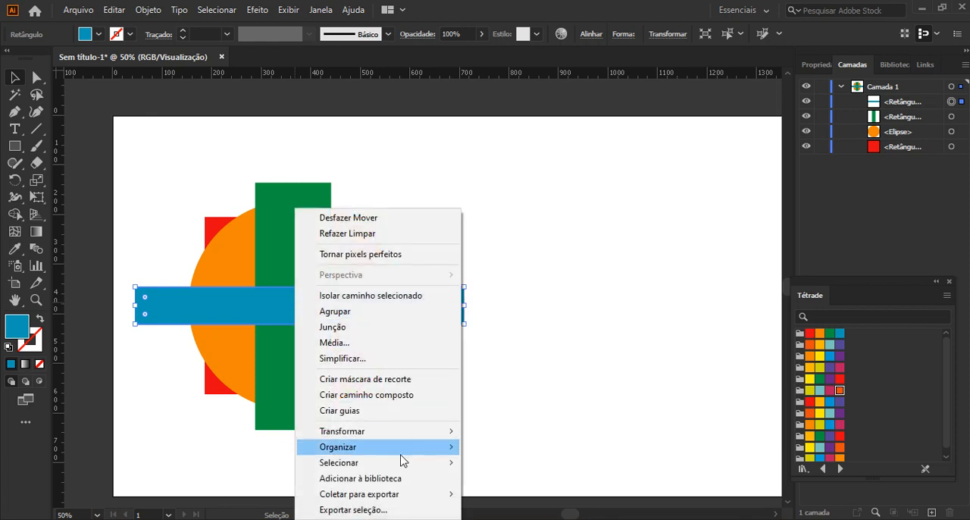
{"action": "mouse_move", "coordinate": [396, 454]}
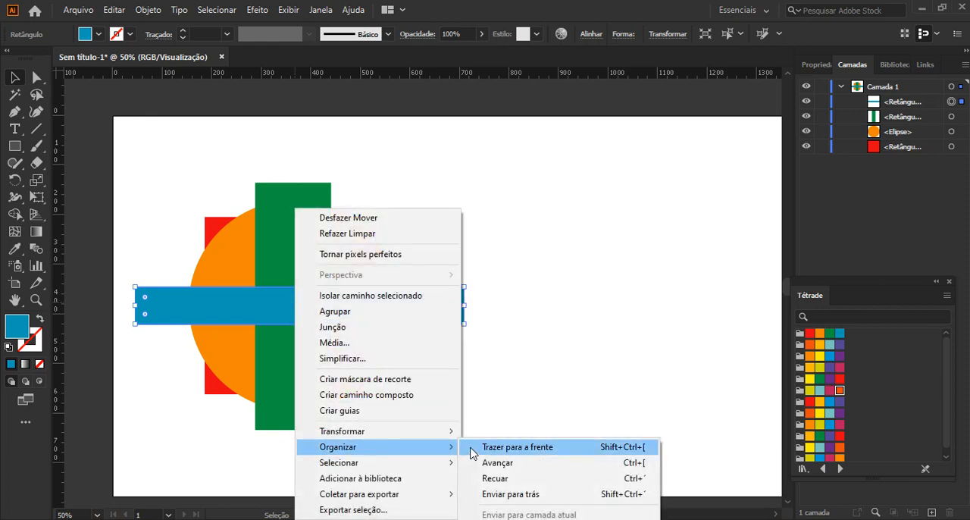
{"action": "left_click", "coordinate": [593, 336]}
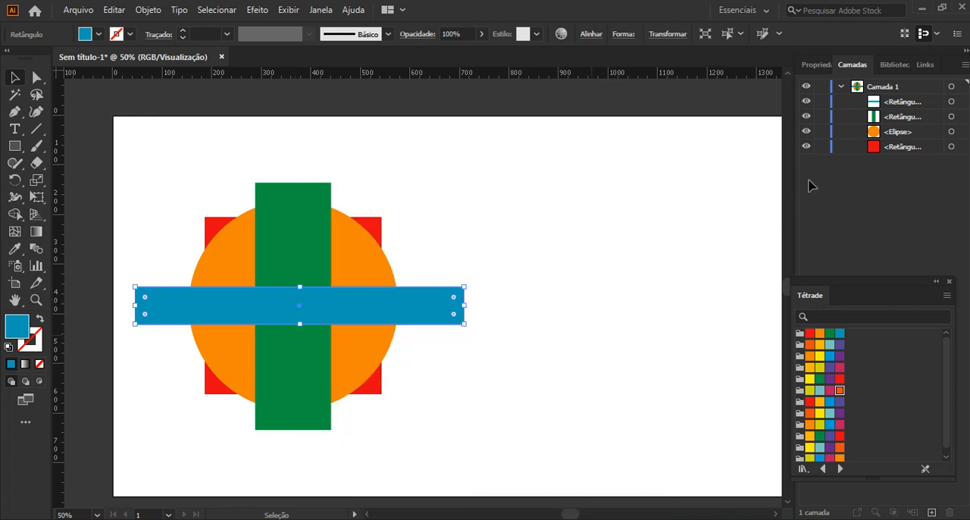
Reorder the blue rectangle below the green rectangle and above the ellipse within Camada 1.
{"action": "left_click", "coordinate": [426, 300]}
{"action": "left_click", "coordinate": [904, 106]}
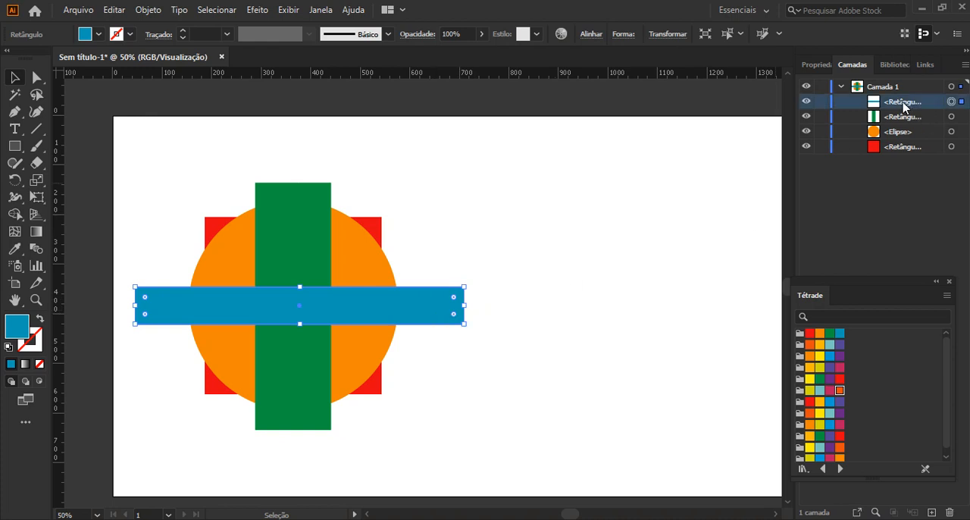
{"action": "left_click_drag", "start_coordinate": [903, 106], "coordinate": [895, 124]}
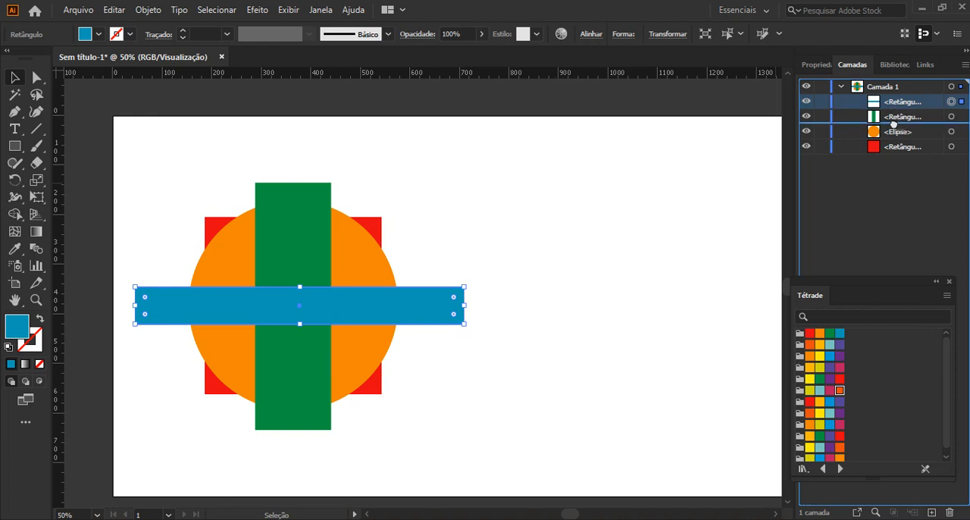
{"action": "left_click_drag", "start_coordinate": [894, 124], "coordinate": [894, 125]}
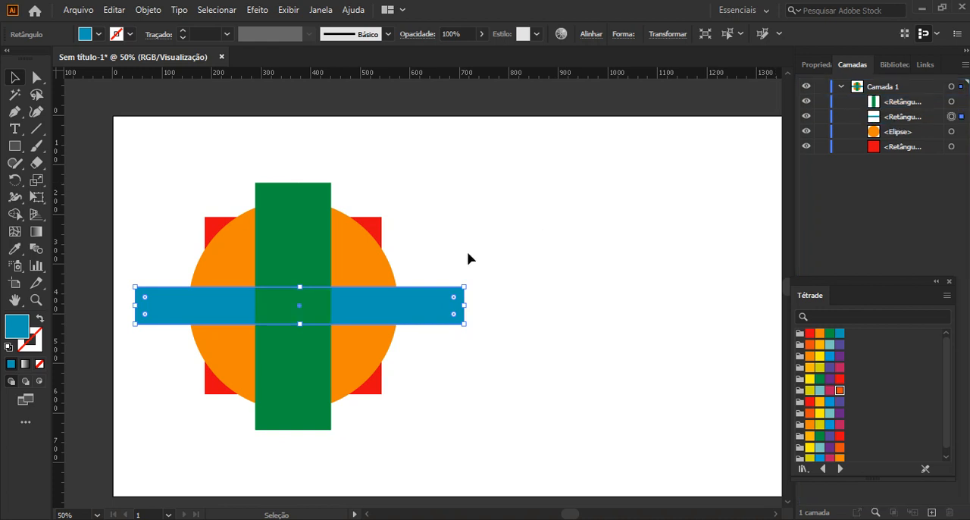
{"action": "left_click", "coordinate": [531, 239]}
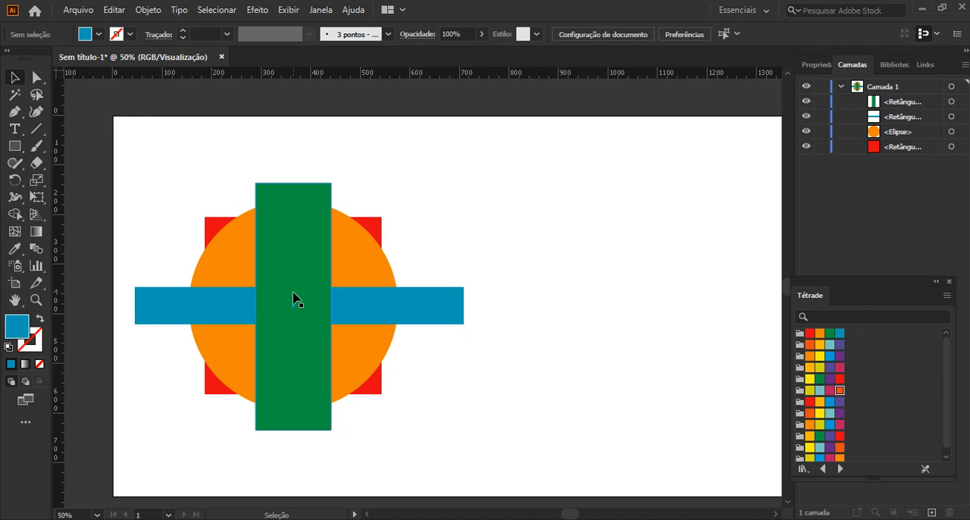
Bring the red rectangle to the top of Camada 1's stacking order and move the Tétrade swatches away from the layer list.
{"action": "left_click", "coordinate": [925, 147]}
{"action": "left_click", "coordinate": [961, 147]}
{"action": "left_click_drag", "start_coordinate": [924, 152], "coordinate": [906, 100]}
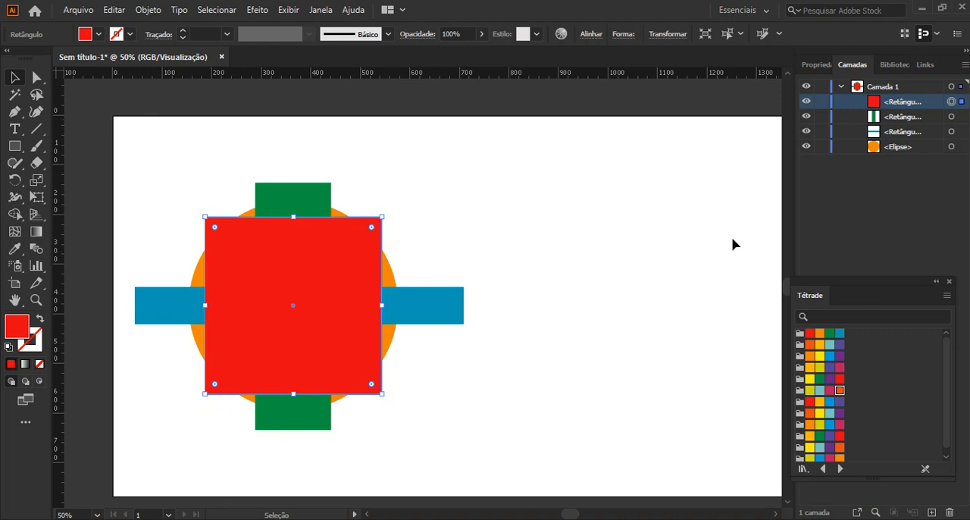
{"action": "left_click_drag", "start_coordinate": [861, 287], "coordinate": [674, 270]}
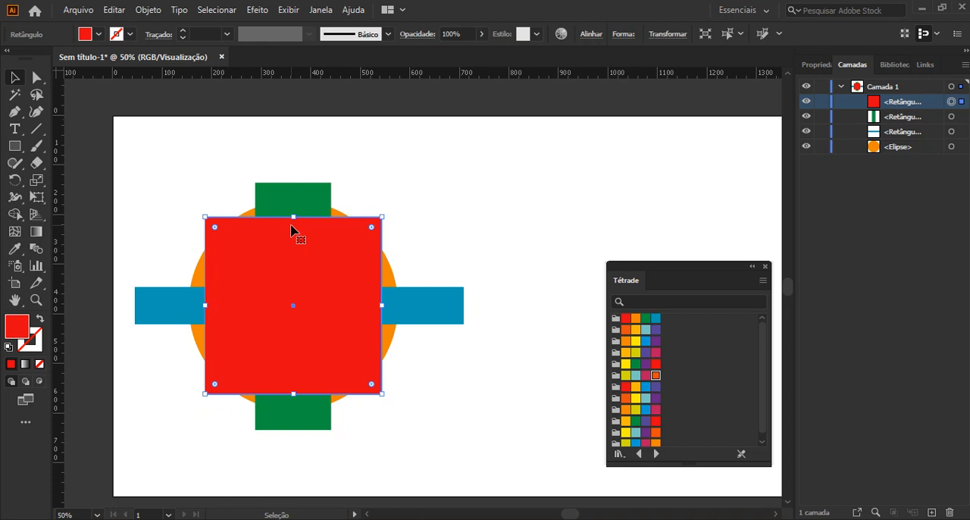
Hide and show the red rectangle, and do the same with the whole Camada 1 layer.
{"action": "left_click", "coordinate": [806, 108]}
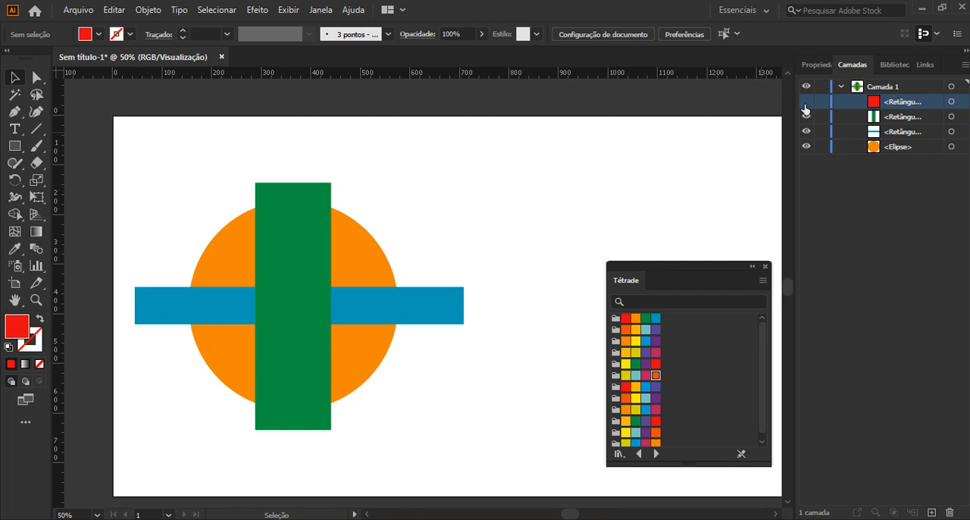
{"action": "left_click", "coordinate": [805, 102]}
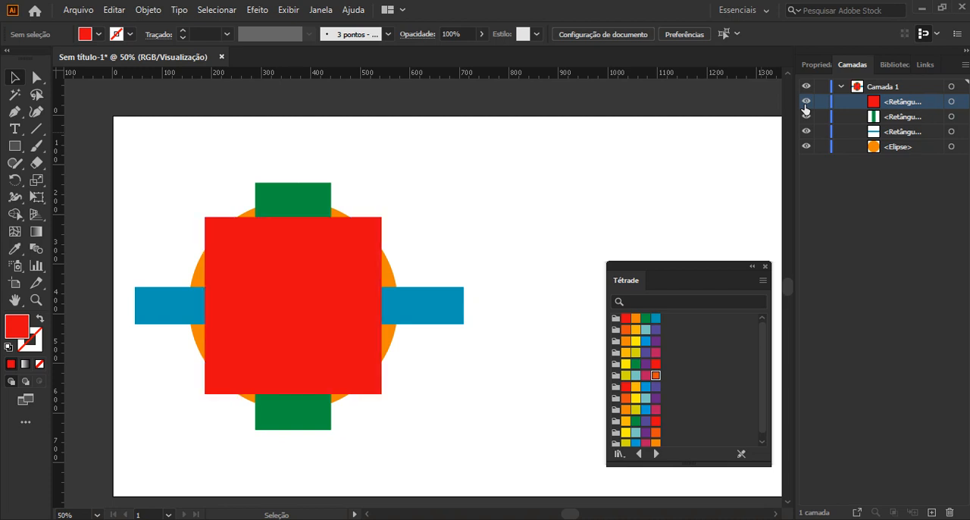
{"action": "left_click", "coordinate": [806, 88]}
{"action": "key", "text": "ctrl+y"}
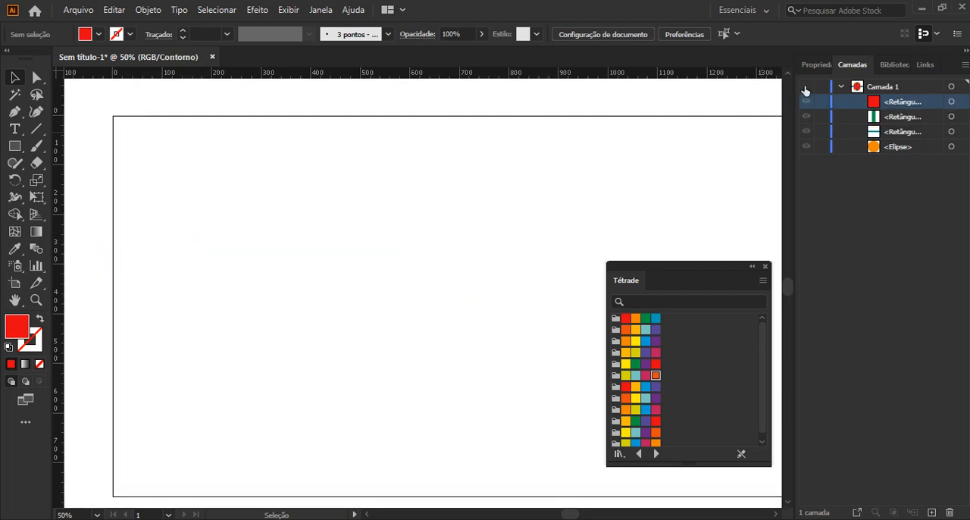
{"action": "left_click", "coordinate": [806, 88]}
{"action": "key", "text": "ctrl+y"}
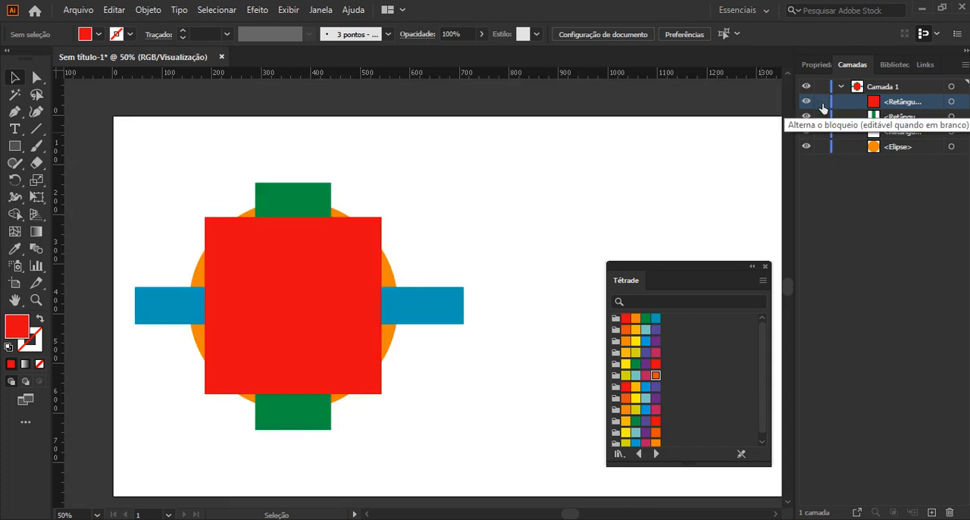
Lock the red rectangle, test moving artwork in its area, undo the move, and select the orange ellipse.
{"action": "left_click", "coordinate": [821, 102]}
{"action": "left_click_drag", "start_coordinate": [320, 299], "coordinate": [358, 348]}
{"action": "key", "text": "ctrl+z"}
{"action": "left_click", "coordinate": [454, 226]}
{"action": "mouse_move", "coordinate": [373, 226]}
{"action": "left_mouse_down"}
{"action": "mouse_move", "coordinate": [437, 256]}
{"action": "mouse_move", "coordinate": [391, 227]}
{"action": "left_mouse_up"}
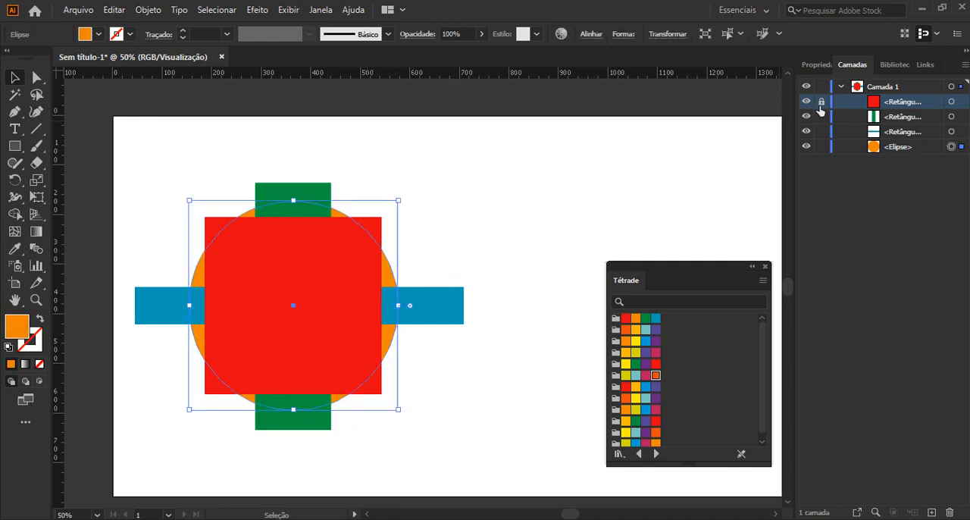
Unlock the red rectangle, deselect the ellipse, and shift the Tétrade swatches slightly higher.
{"action": "left_click", "coordinate": [822, 87]}
{"action": "left_click", "coordinate": [452, 202]}
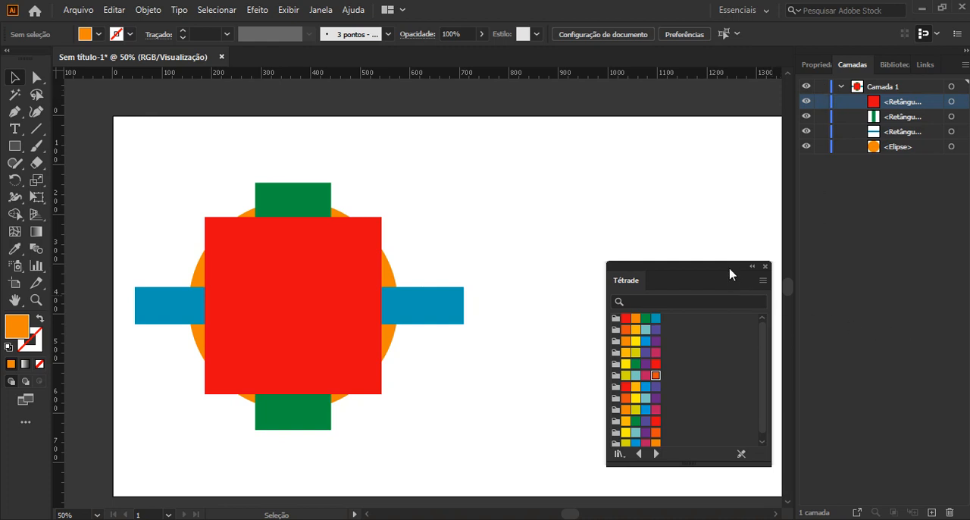
{"action": "left_click_drag", "start_coordinate": [730, 273], "coordinate": [723, 250]}
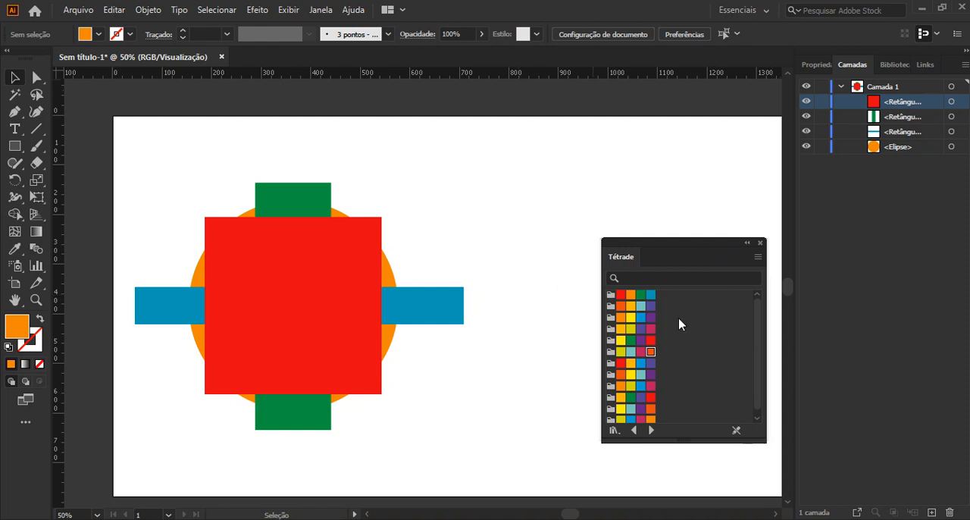
Create a new layer above Camada 1 and rename it Extra.
{"action": "left_click", "coordinate": [907, 463]}
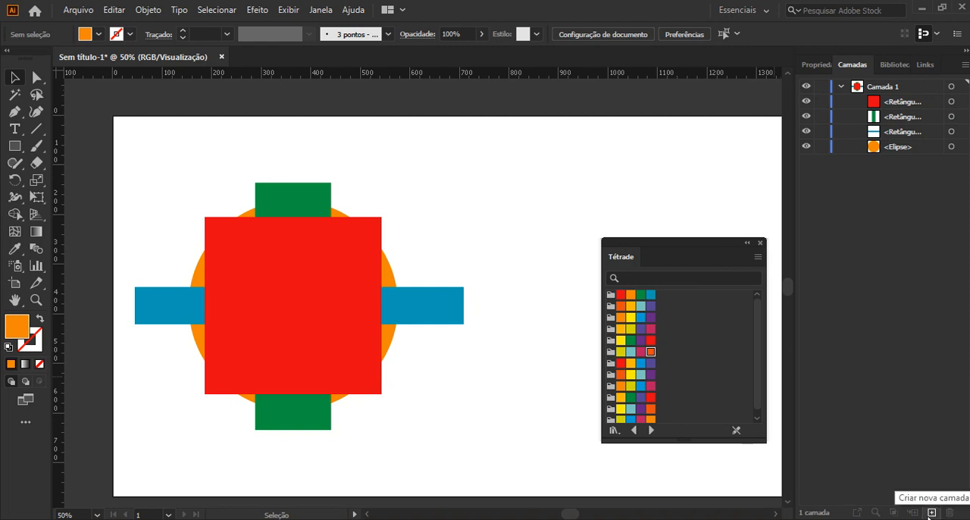
{"action": "left_click", "coordinate": [931, 513]}
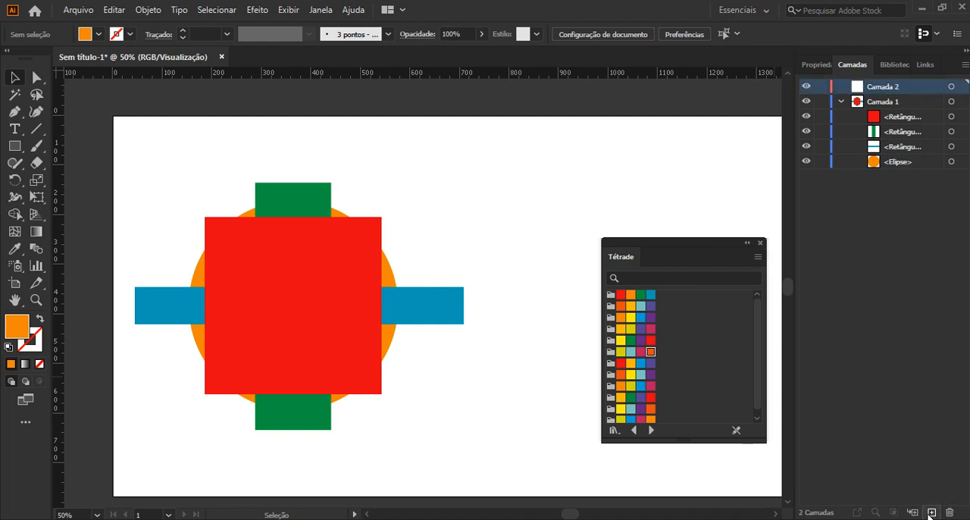
{"action": "double_click", "coordinate": [884, 86]}
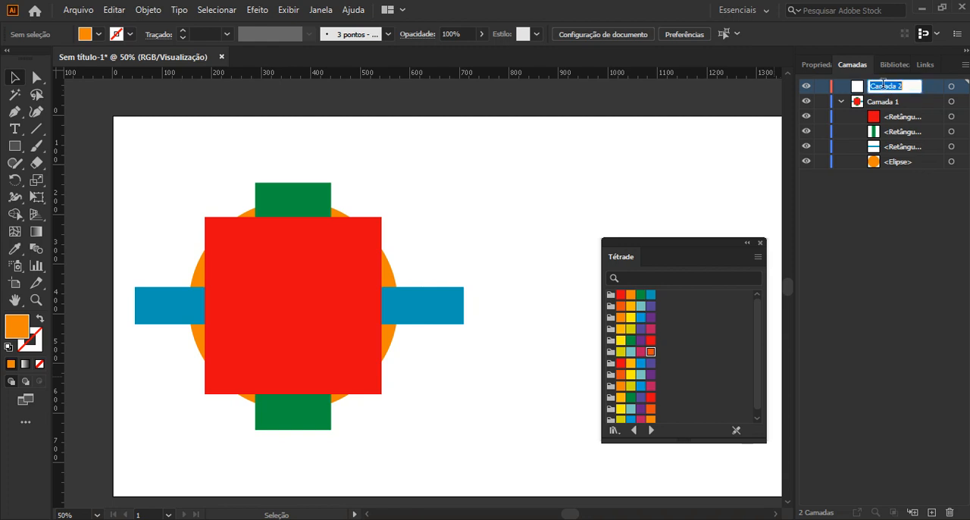
{"action": "type", "text": "Extra"}
{"action": "key", "text": "Return"}
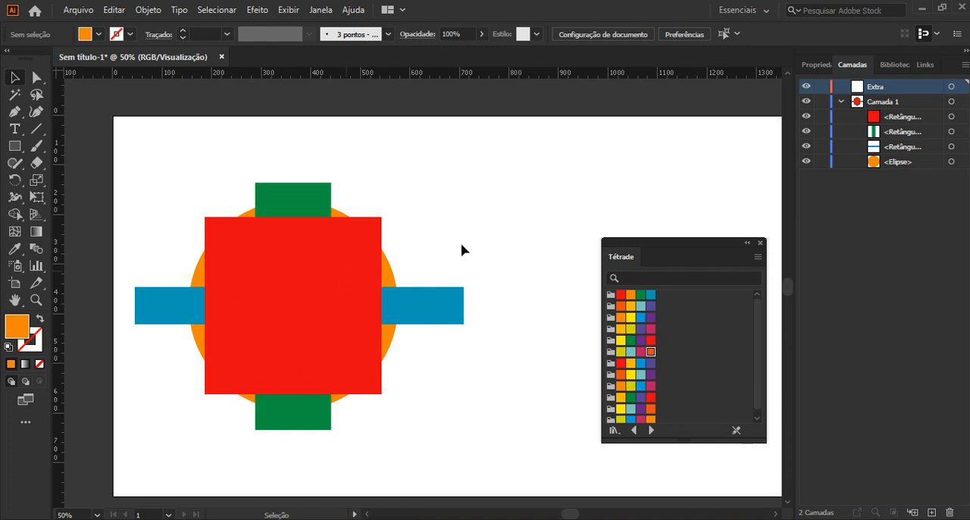
Draw a tall rectangle about 161 by 475 px on the Extra layer beside the existing shapes, fill it magenta-pink, and expand the layer's contents.
{"action": "left_click_drag", "start_coordinate": [621, 252], "coordinate": [829, 236]}
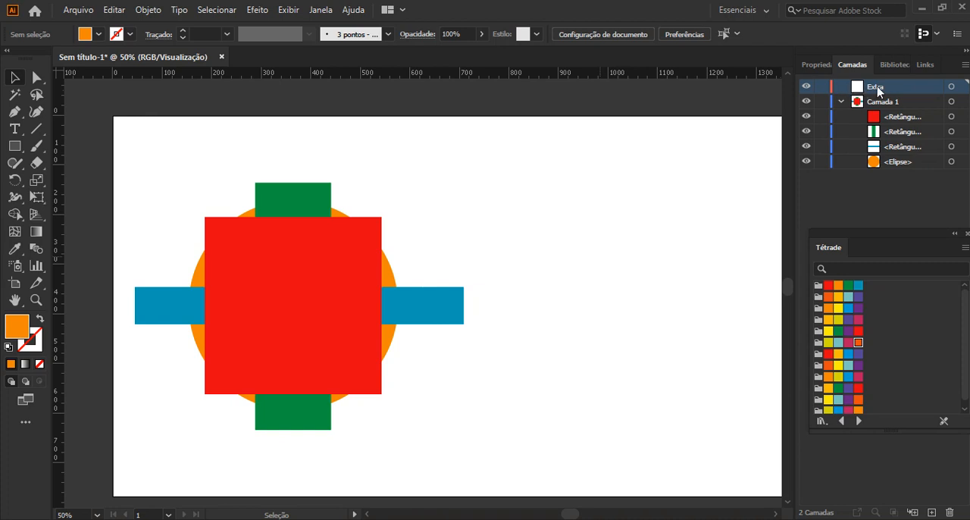
{"action": "left_click", "coordinate": [14, 145]}
{"action": "left_click_drag", "start_coordinate": [576, 197], "coordinate": [656, 432]}
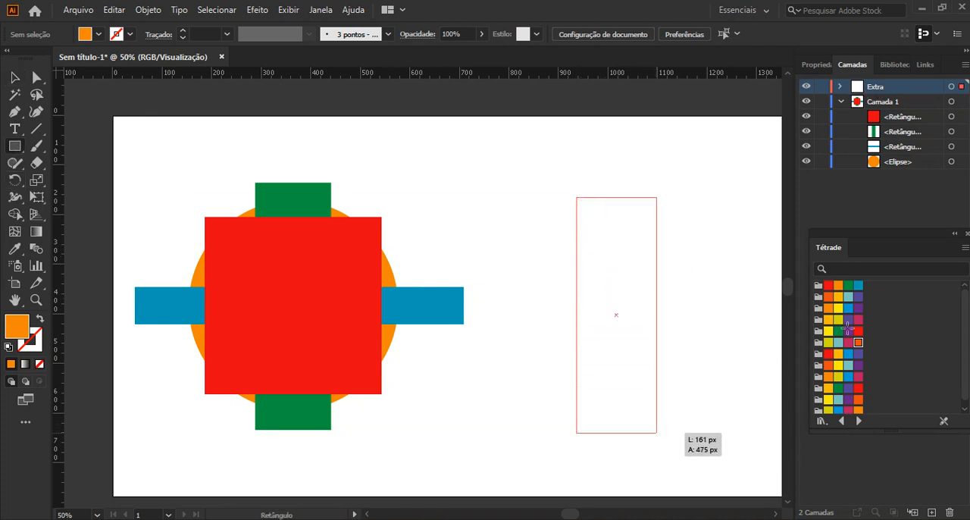
{"action": "left_click", "coordinate": [858, 319]}
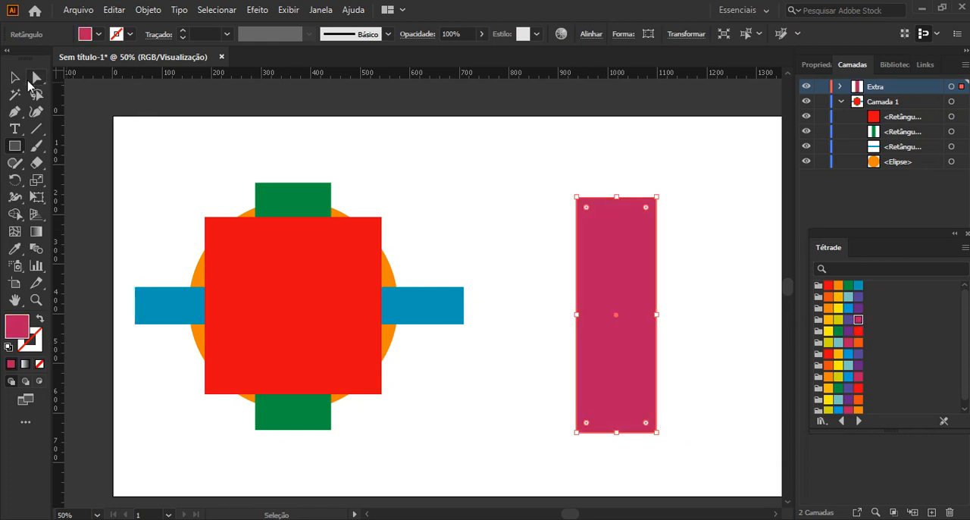
{"action": "left_click", "coordinate": [13, 78]}
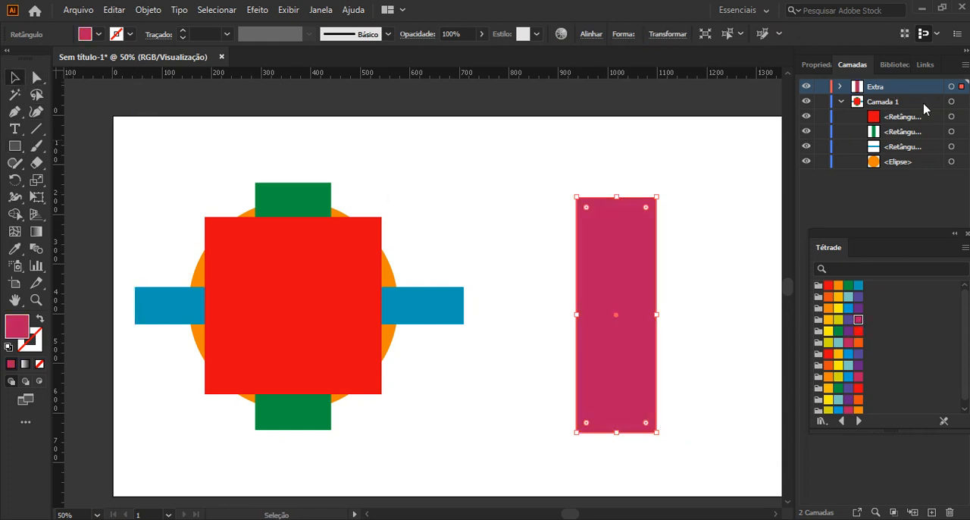
{"action": "left_click", "coordinate": [838, 87]}
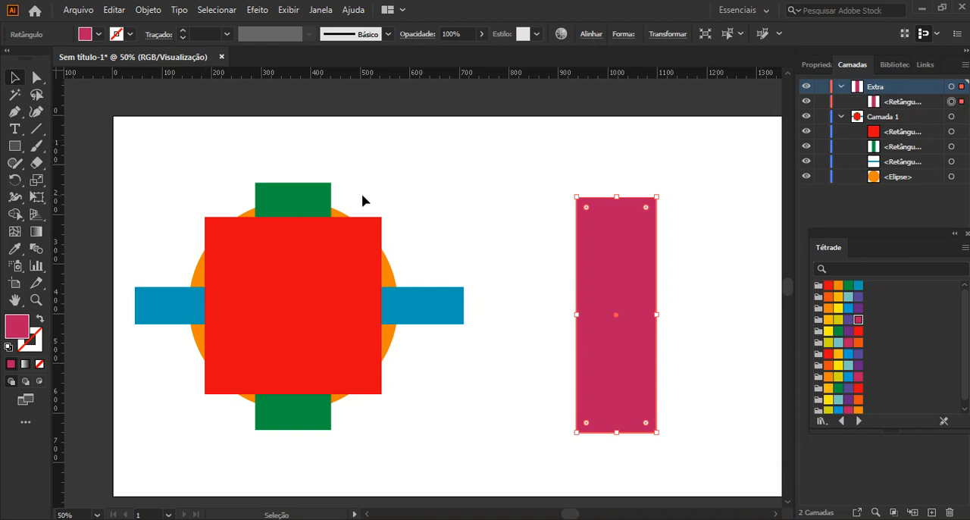
Draw a five-pointed star on the Extra layer, fill it purple, and move it over the middle of the pink rectangle.
{"action": "left_click", "coordinate": [15, 147]}
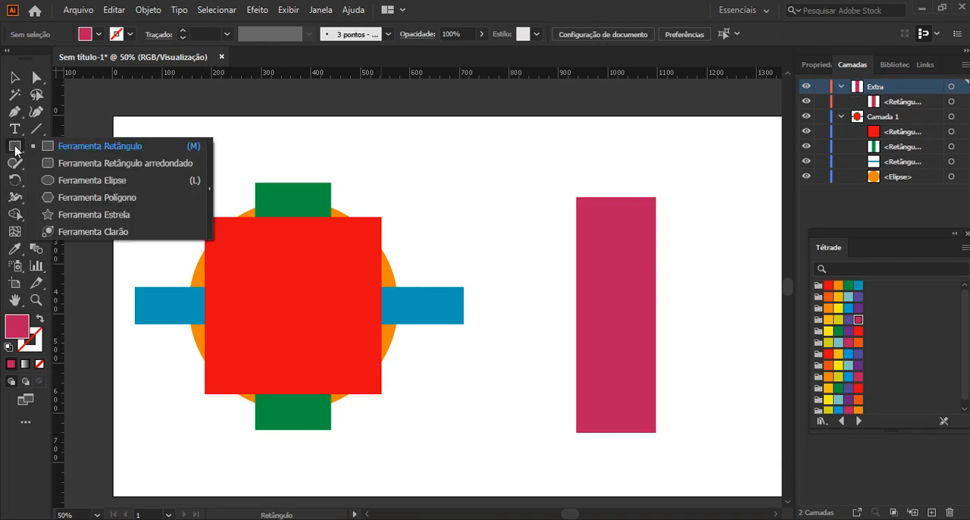
{"action": "left_click", "coordinate": [103, 215]}
{"action": "left_click_drag", "start_coordinate": [544, 277], "coordinate": [597, 313]}
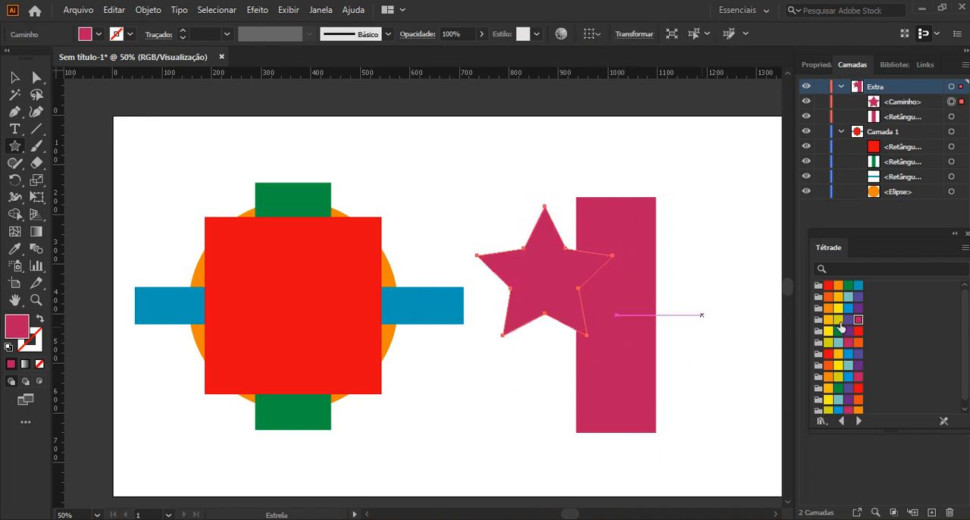
{"action": "left_click", "coordinate": [848, 320]}
{"action": "left_click", "coordinate": [14, 77]}
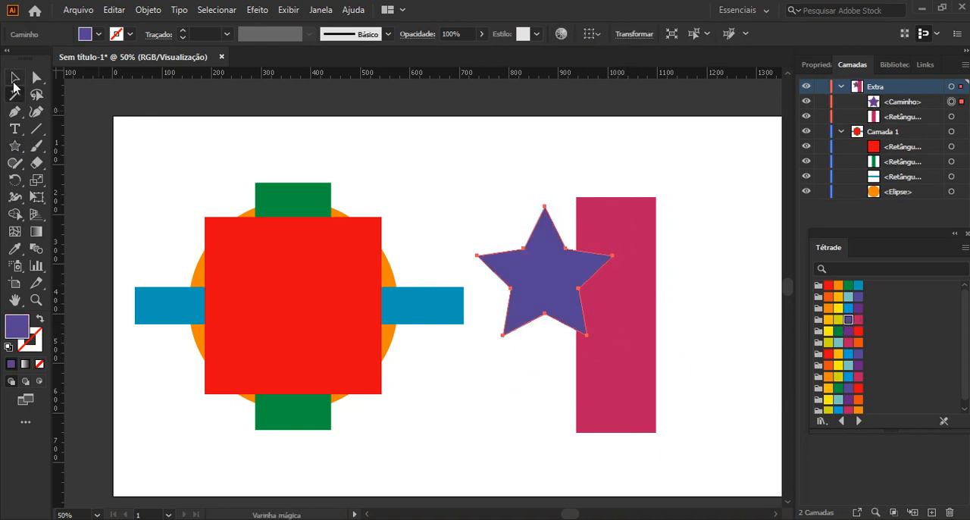
{"action": "left_click_drag", "start_coordinate": [574, 300], "coordinate": [644, 335]}
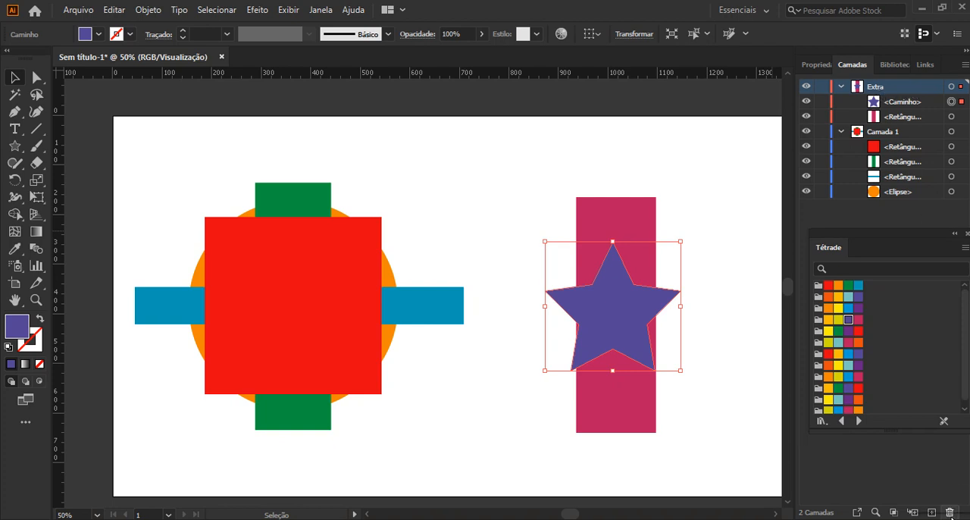
Delete the Extra layer together with its artwork.
{"action": "left_click", "coordinate": [951, 513]}
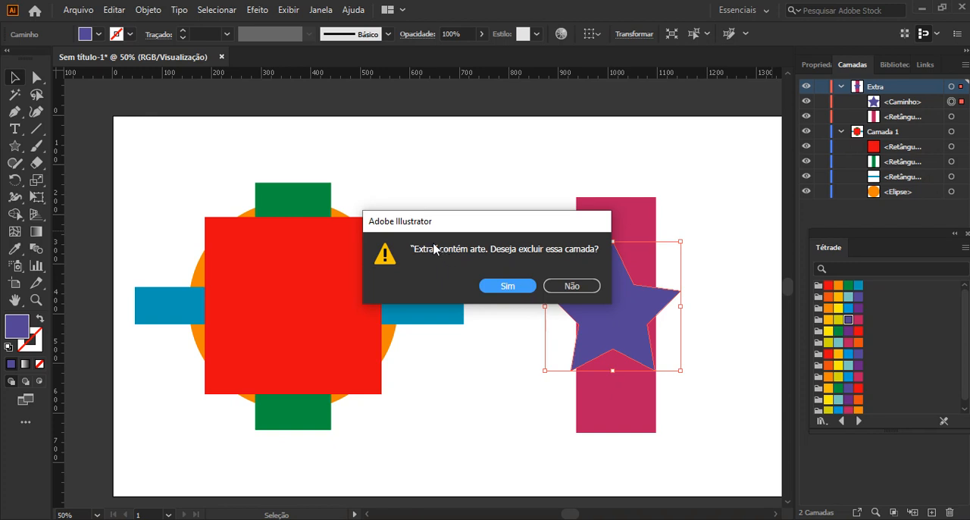
{"action": "left_click", "coordinate": [506, 288]}
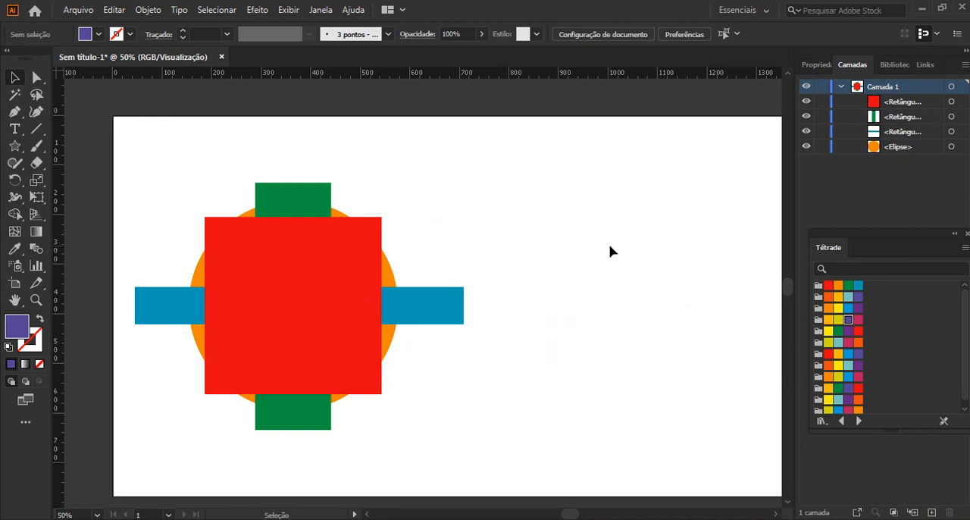
Examine the layer options and available identification colors for Camada 1, and cancel without changing them.
{"action": "double_click", "coordinate": [879, 86]}
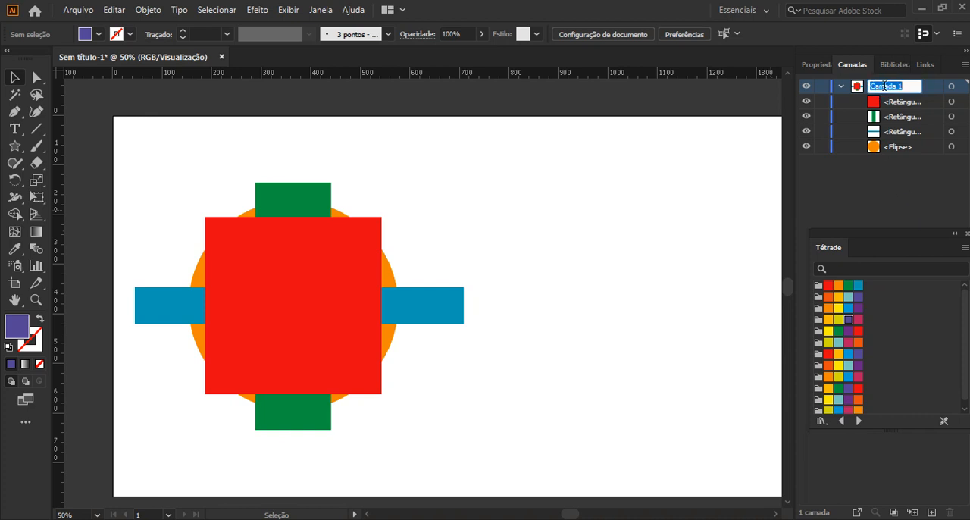
{"action": "double_click", "coordinate": [930, 89]}
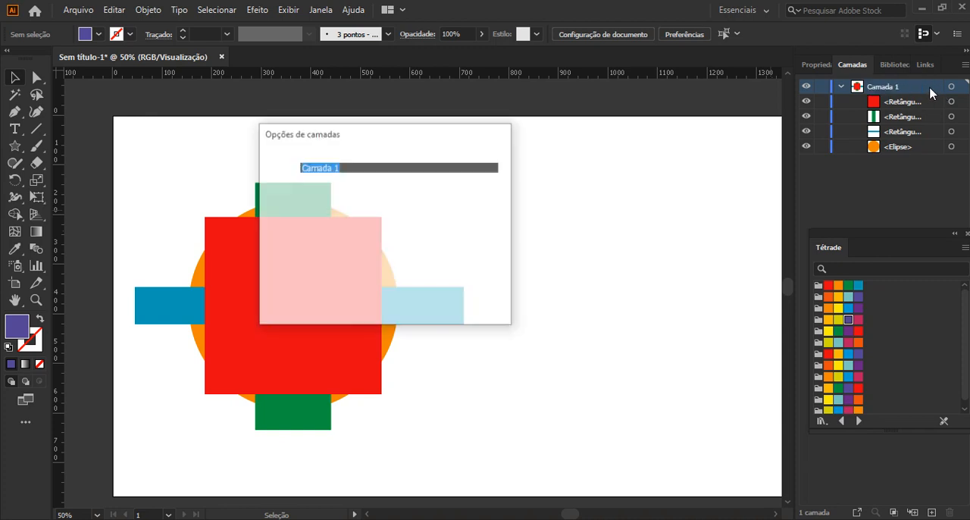
{"action": "left_click_drag", "start_coordinate": [358, 137], "coordinate": [456, 197]}
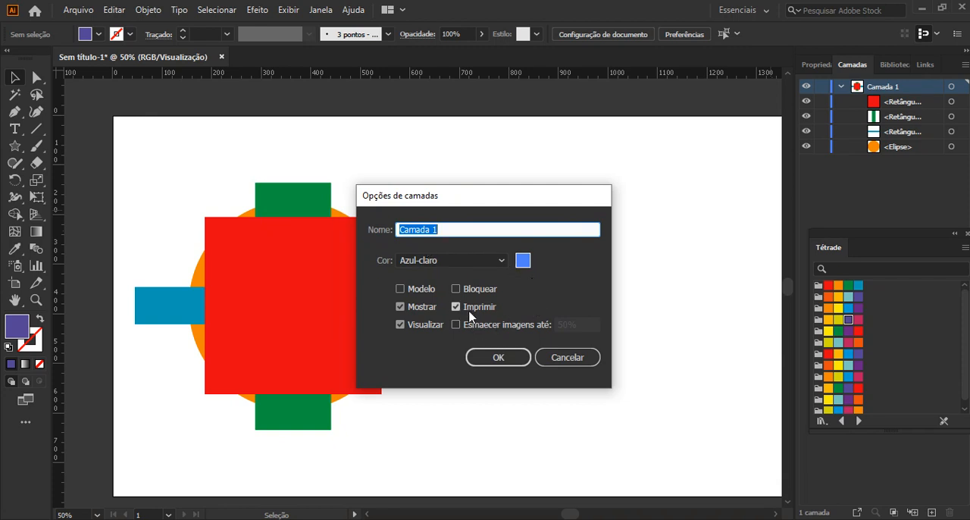
{"action": "left_click", "coordinate": [496, 265]}
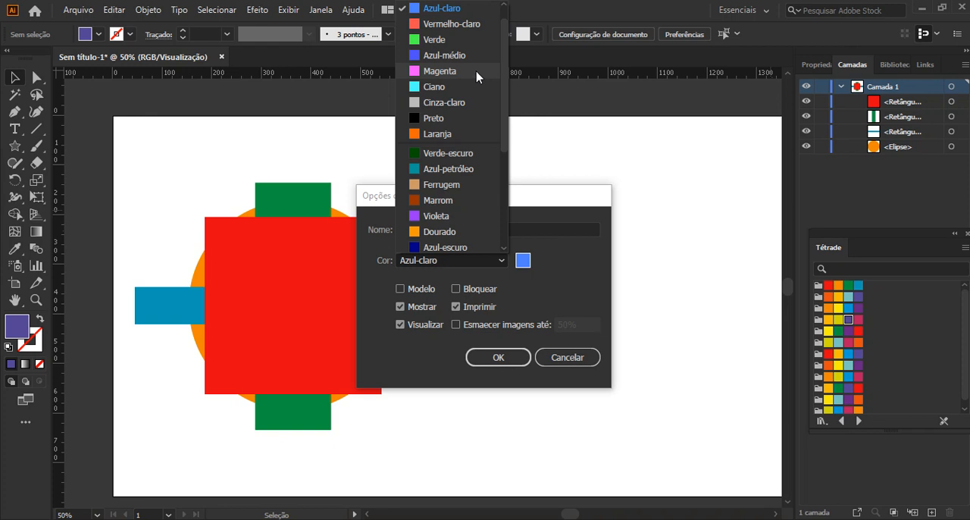
{"action": "left_click", "coordinate": [544, 212]}
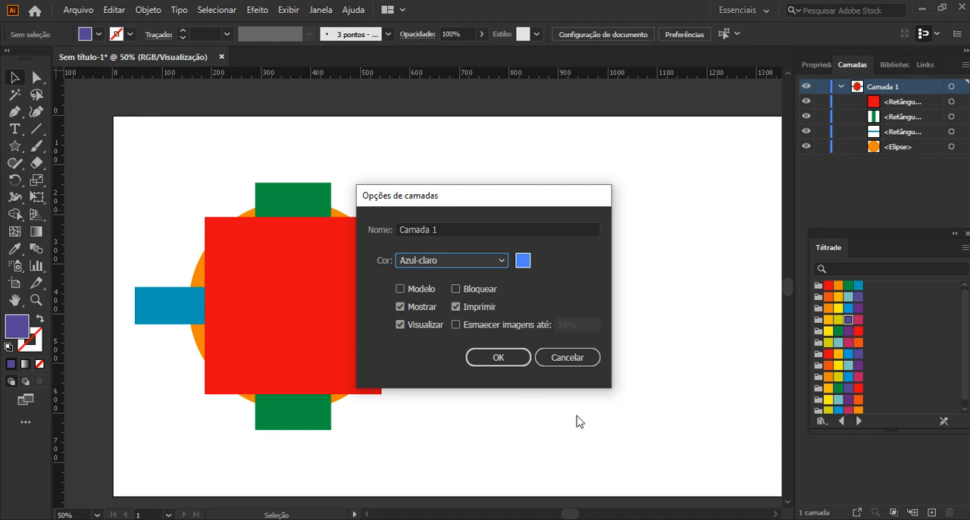
{"action": "left_click", "coordinate": [561, 361]}
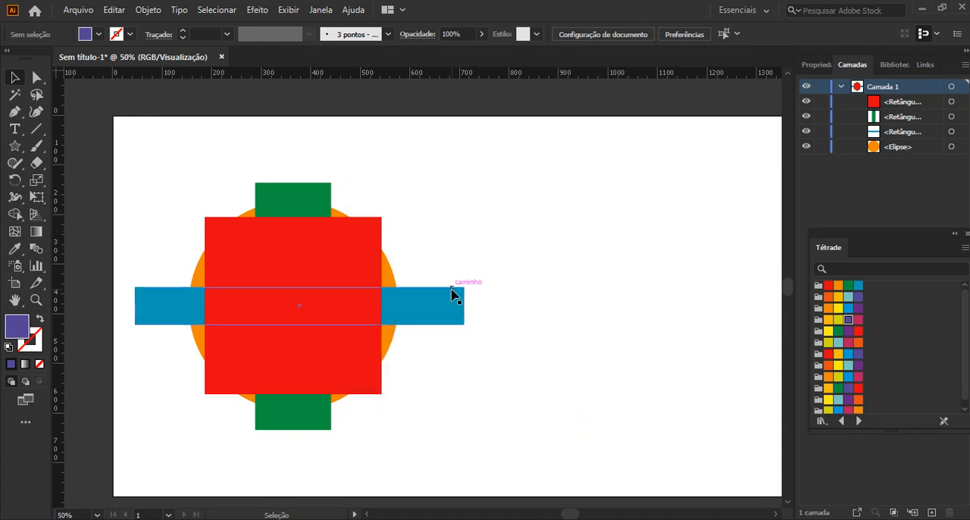